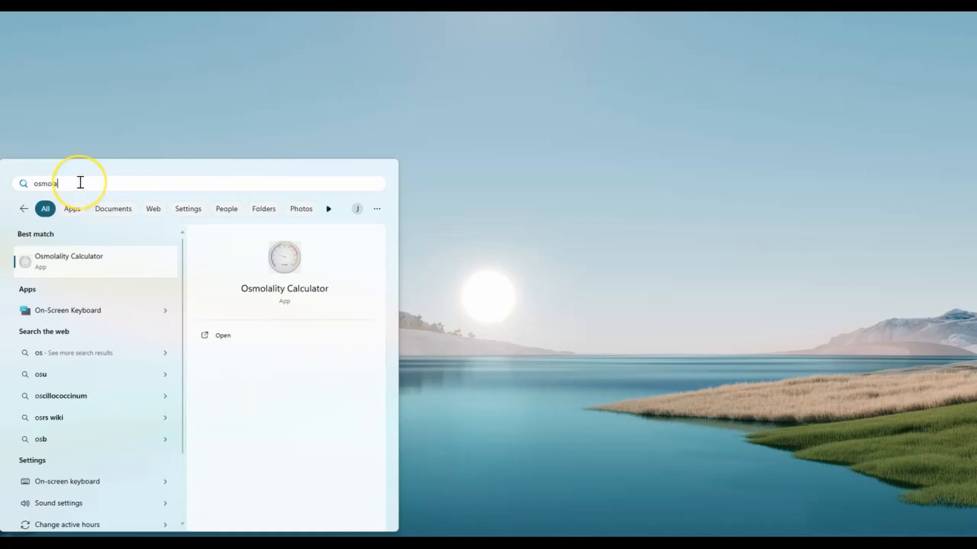
Step: Launch the Osmolality Calculator app
left_click(217, 336)
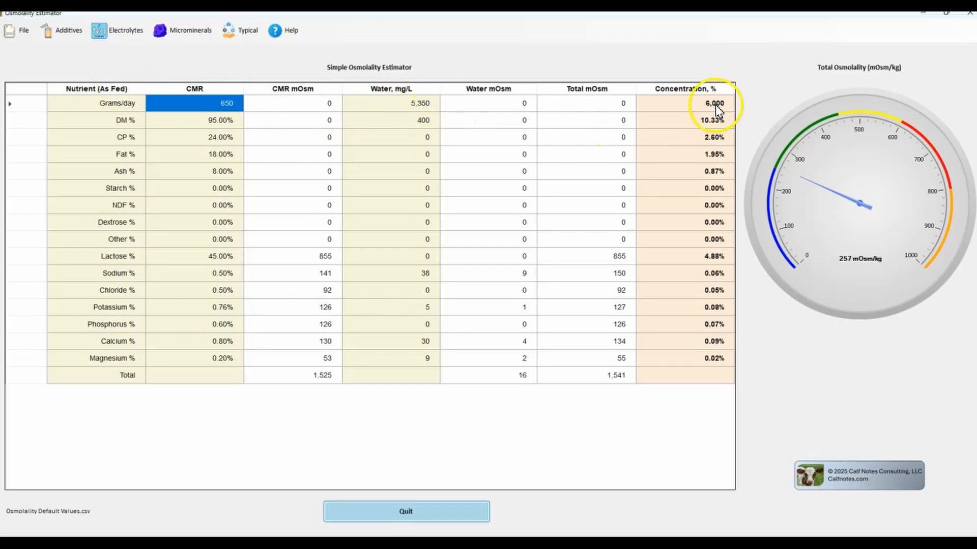
Step: Switch to Calf Note #243 in the browser, examine the NASEM milk replacer mineral recommendations in Table 2, and return to the calculator
key("alt")
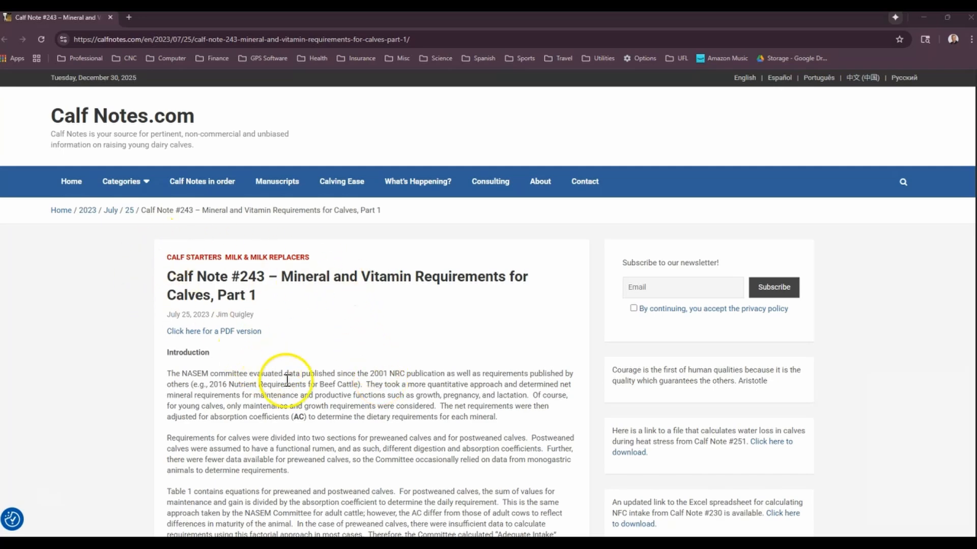
scroll(285, 388, "down", 10)
scroll(287, 396, "down", 10)
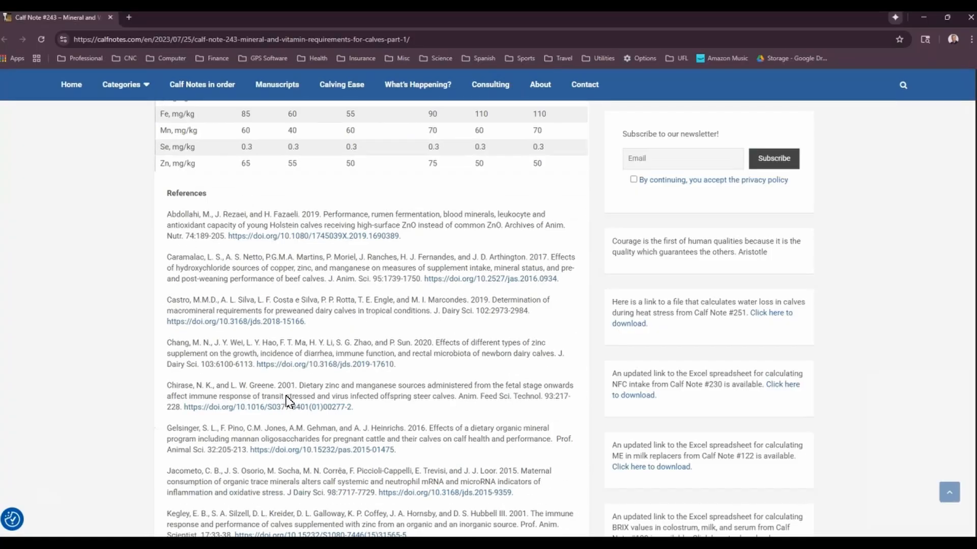
scroll(287, 396, "up", 7)
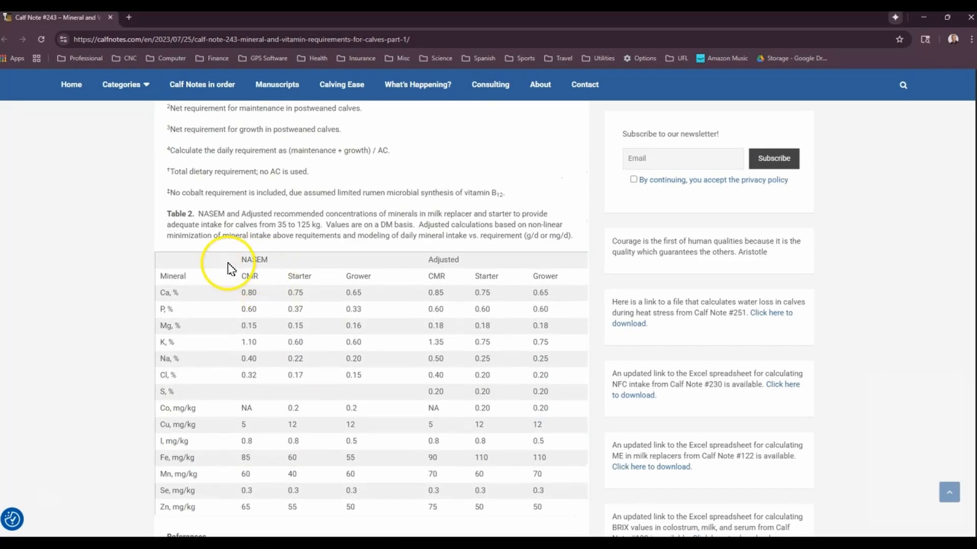
left_click_drag(247, 423, 249, 408)
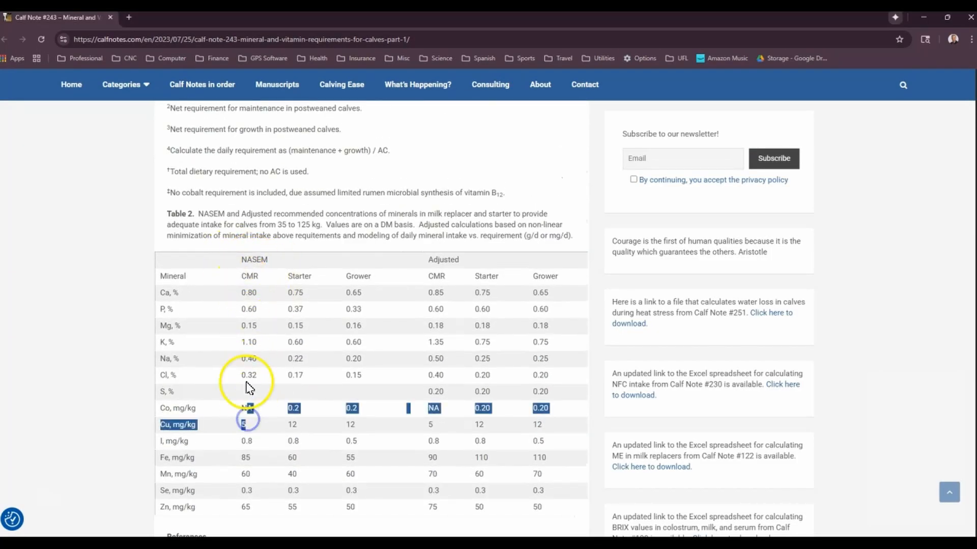
left_click(248, 356)
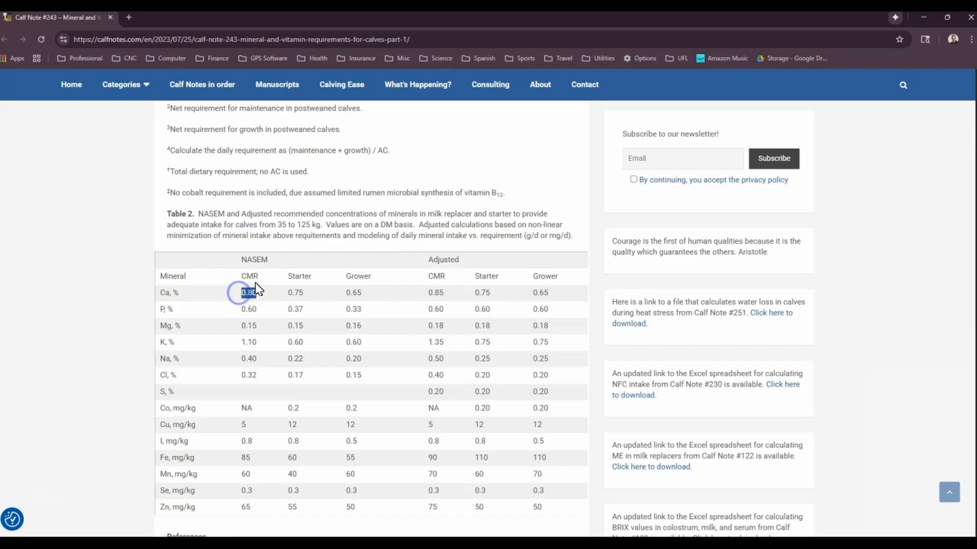
left_click(265, 327)
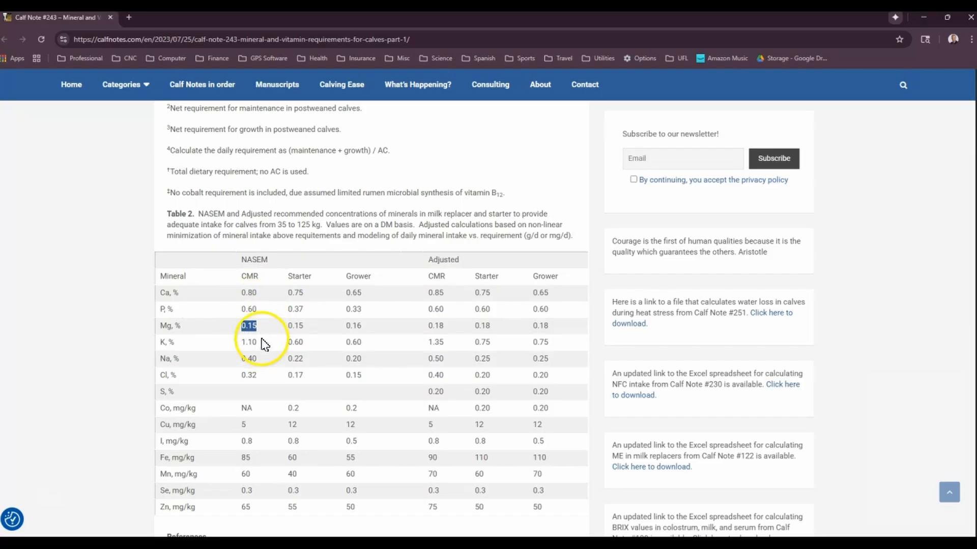
left_click(270, 363)
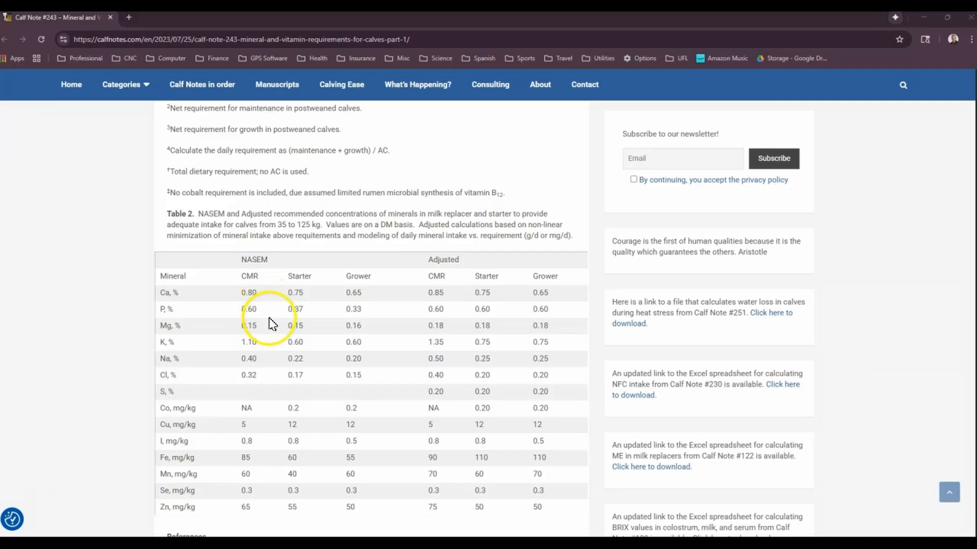
left_click_drag(328, 224, 419, 234)
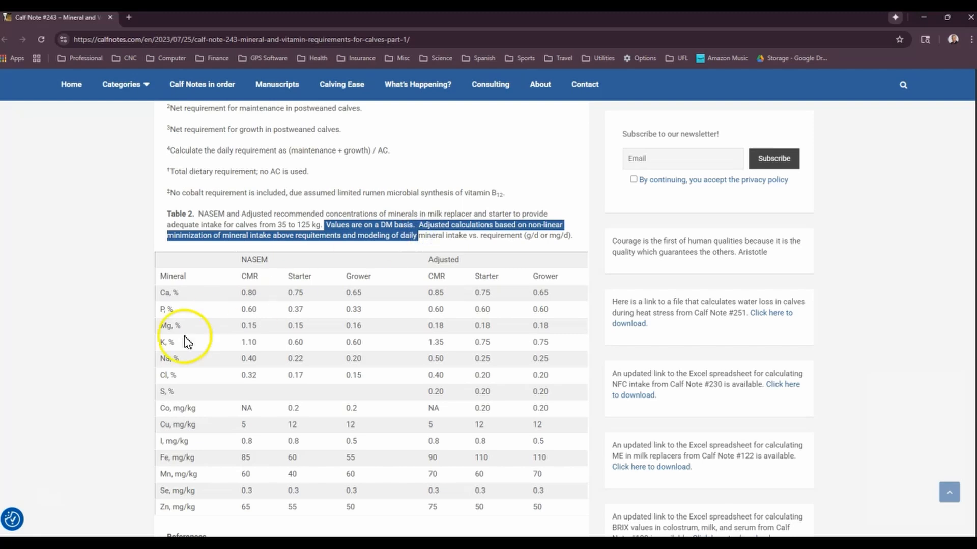
left_click(249, 294)
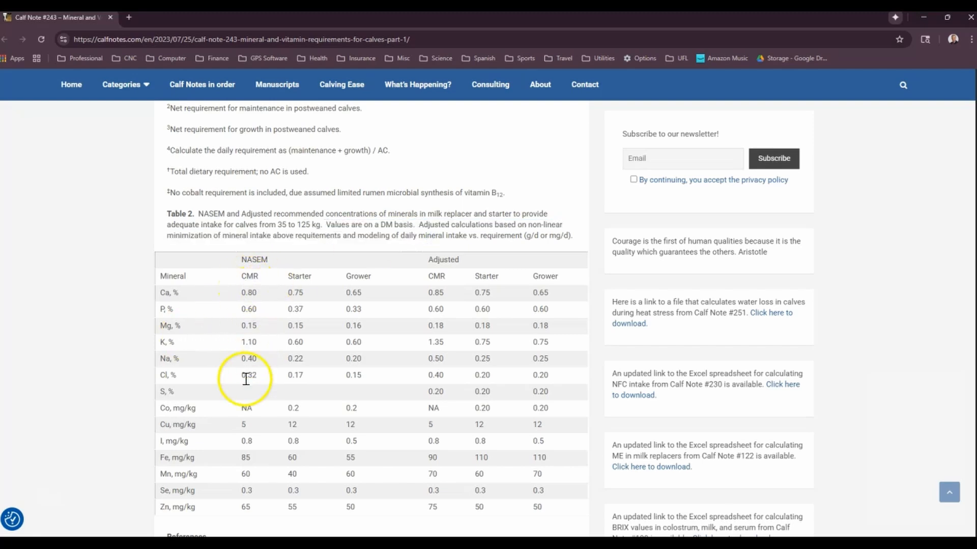
left_click(924, 16)
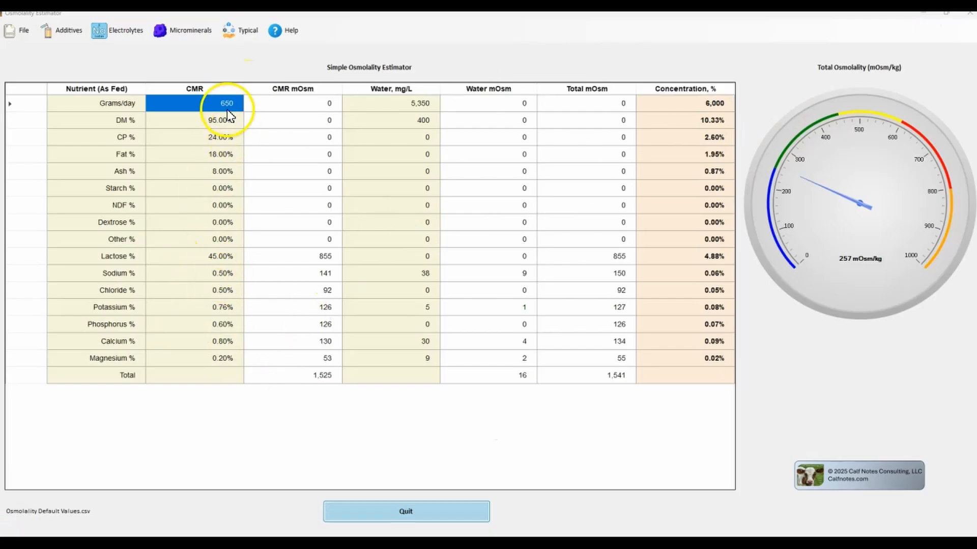
Step: Set the daily amounts to 150 grams of CMR and 850 grams of water
left_click(415, 104)
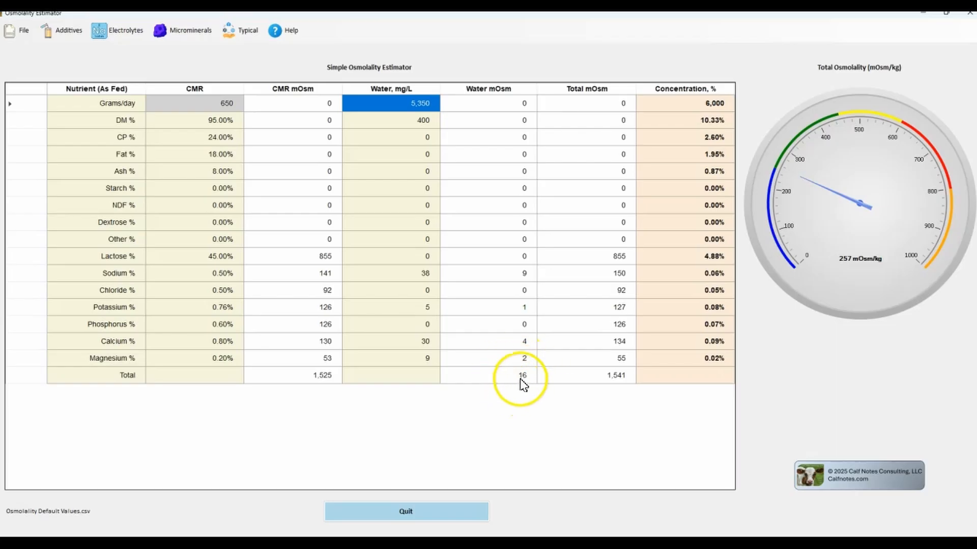
key("alt")
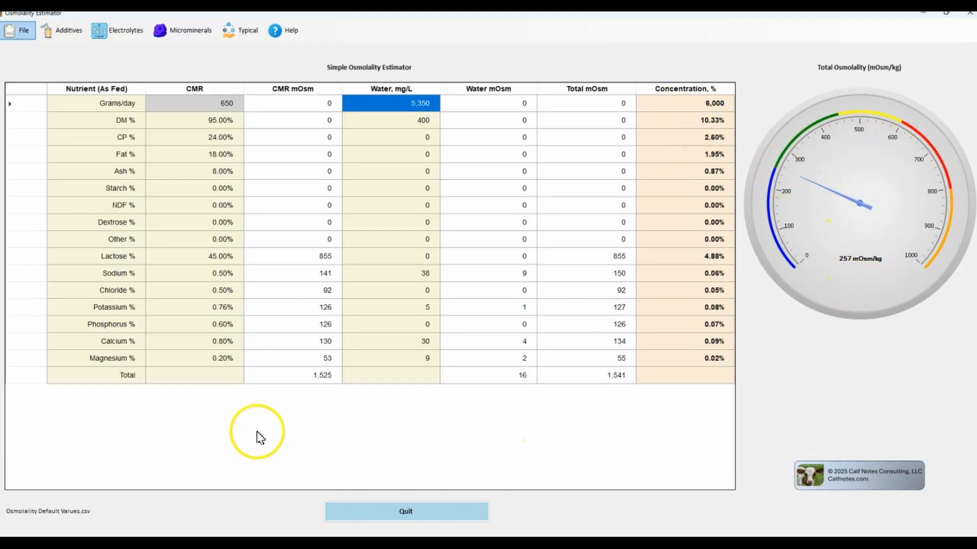
left_click(228, 107)
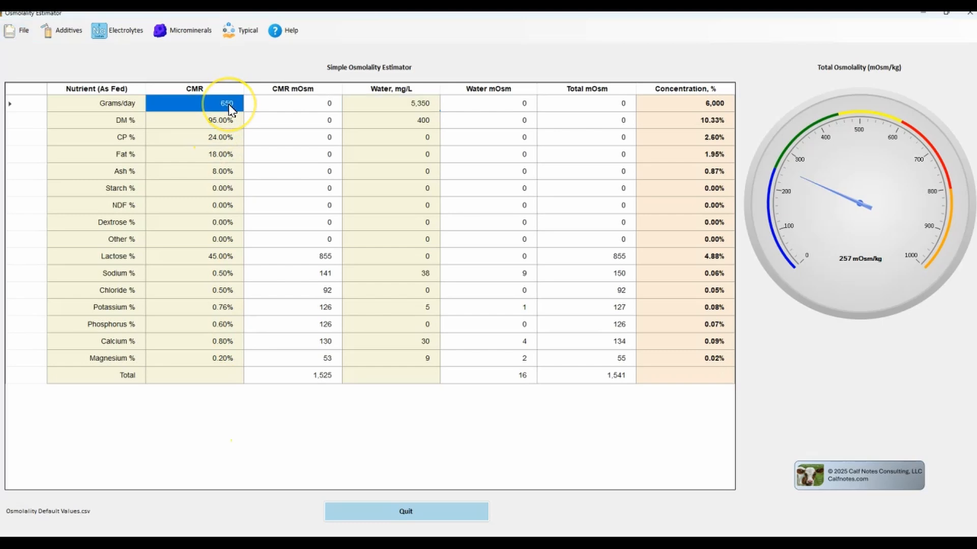
type("15")
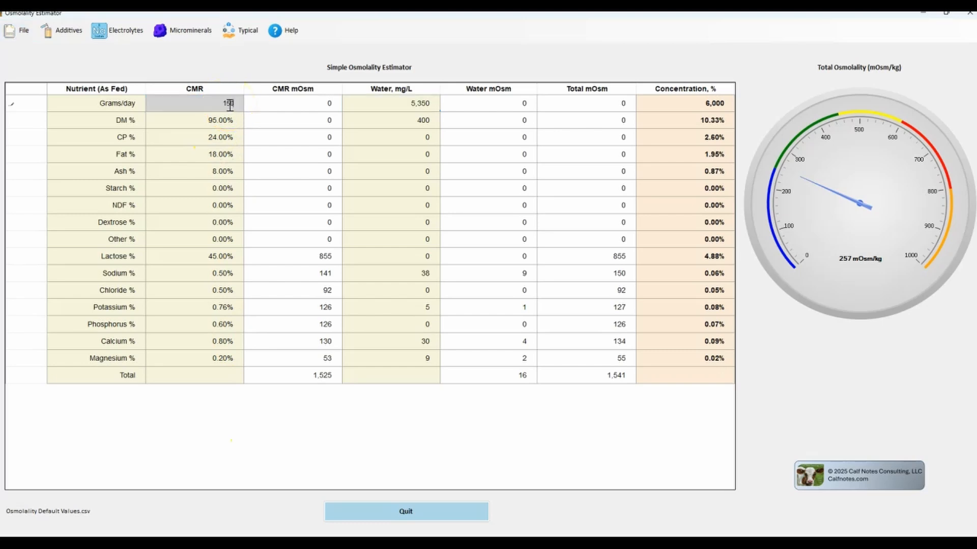
type("0")
key("Tab")
type("850")
key("Return")
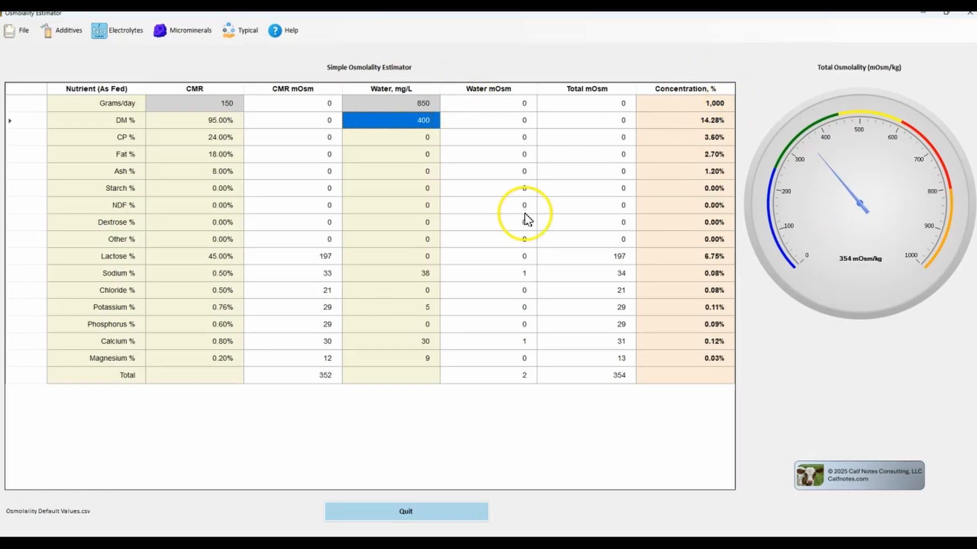
Step: Set the daily amounts to 180 grams of CMR and 820 grams of water
key("alt")
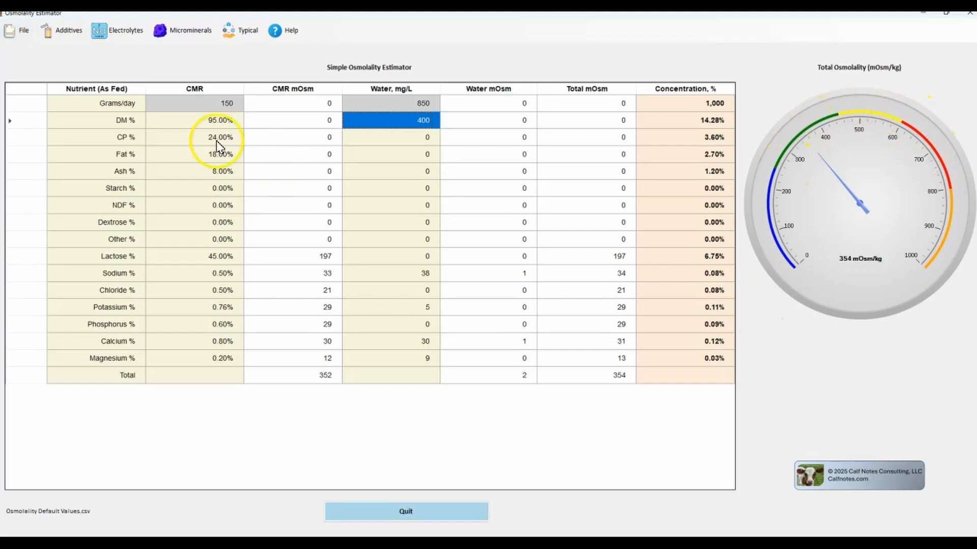
left_click(227, 108)
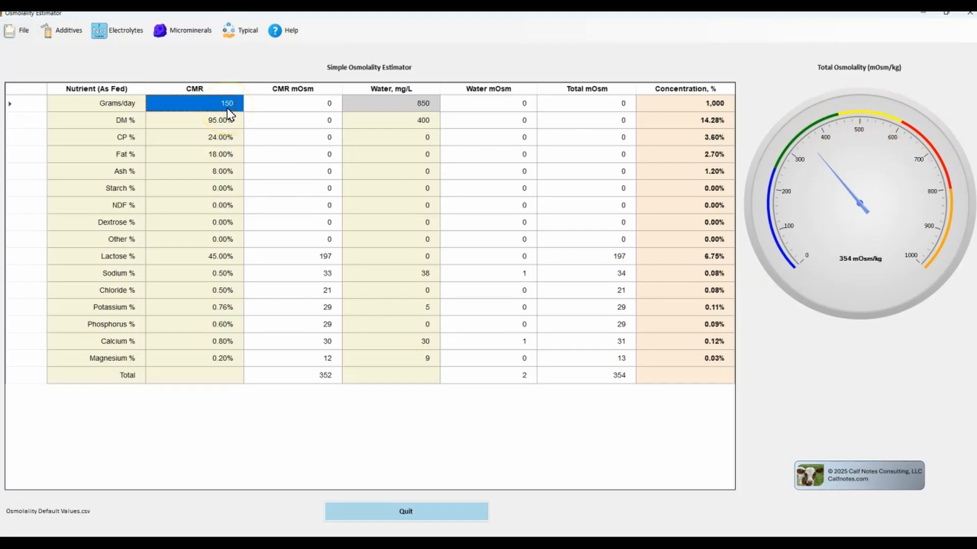
type("180")
key("Tab")
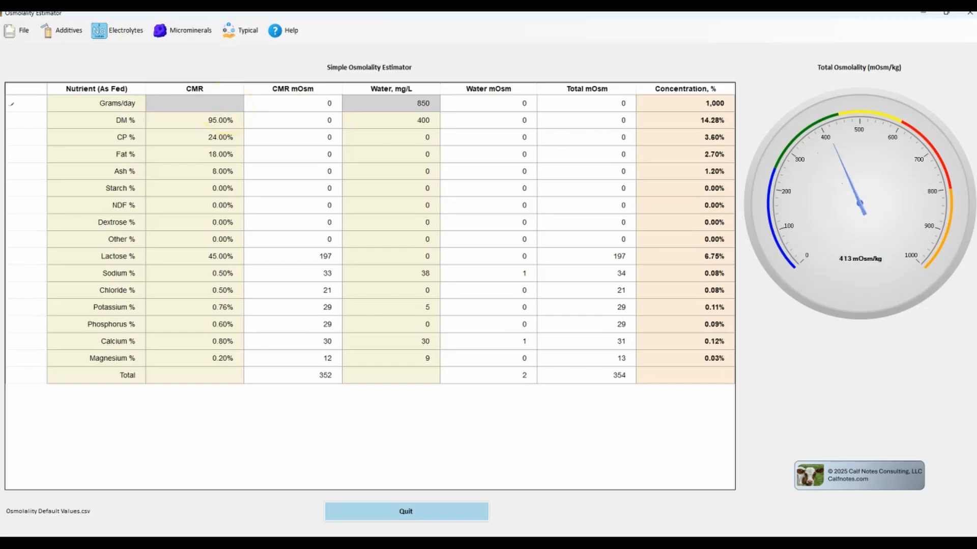
type("820")
key("Return")
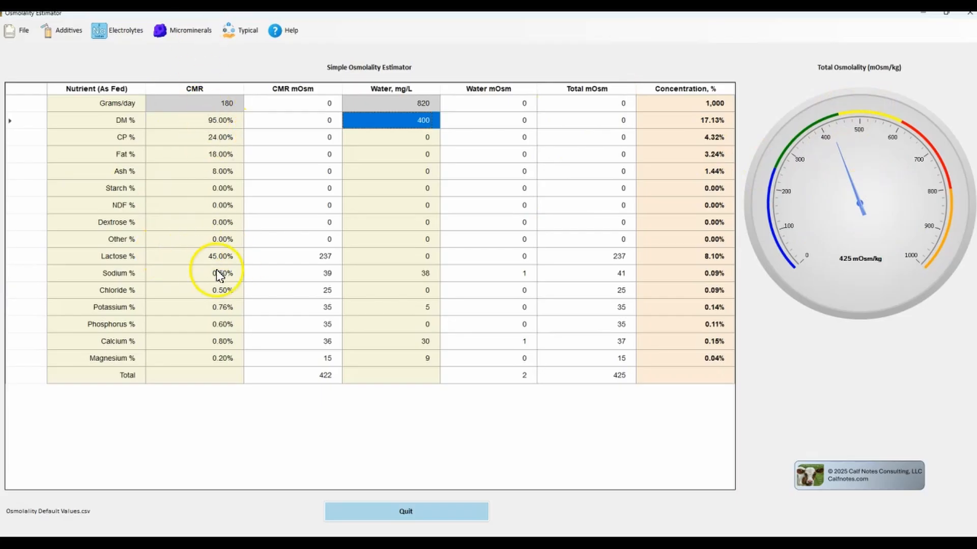
Step: Set the CMR's crude protein to 20% and its fat to 15%
left_click(222, 138)
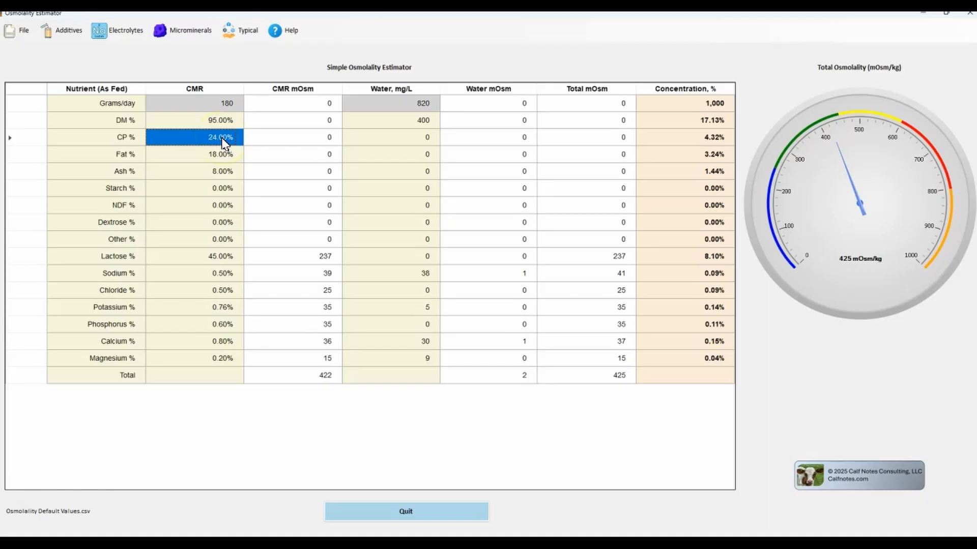
type("20")
key("Return")
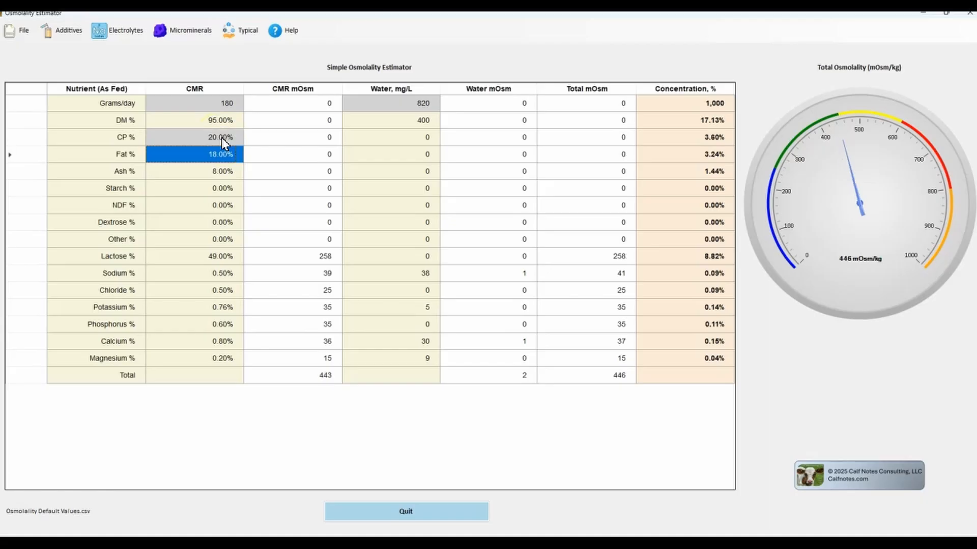
type("15")
key("Return")
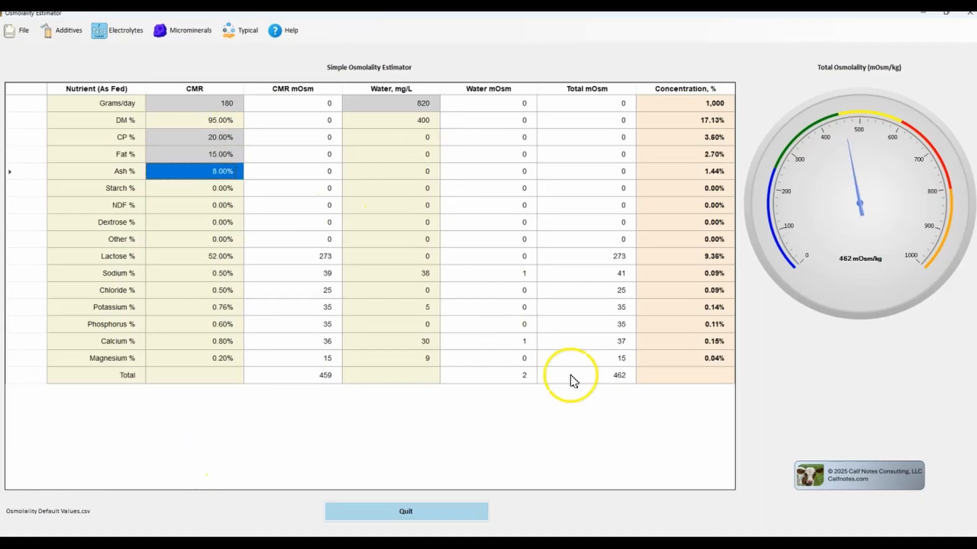